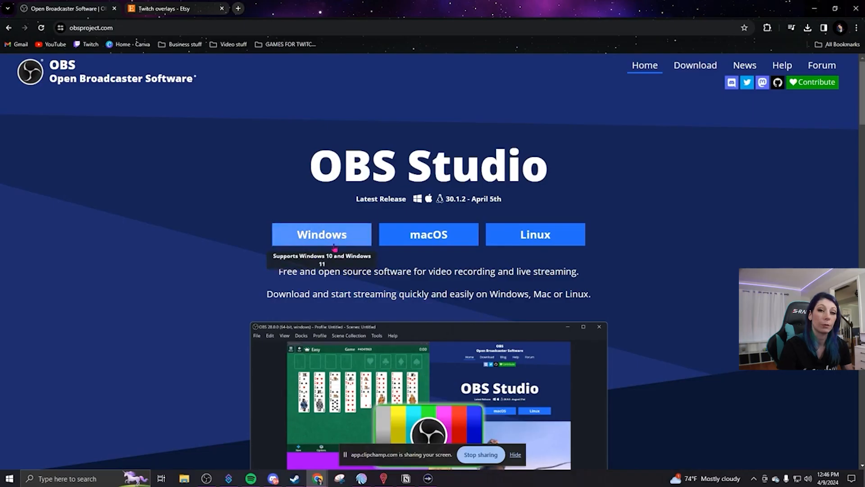
Download the Windows version of OBS Studio.
click(331, 239)
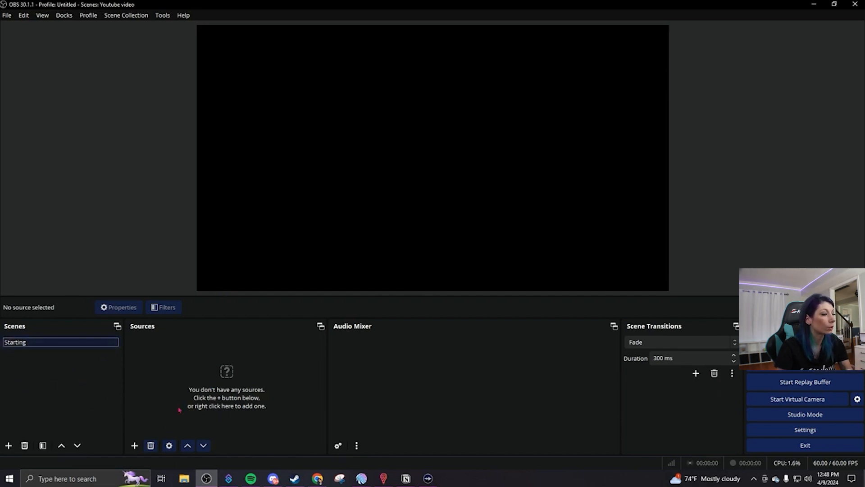
click(134, 445)
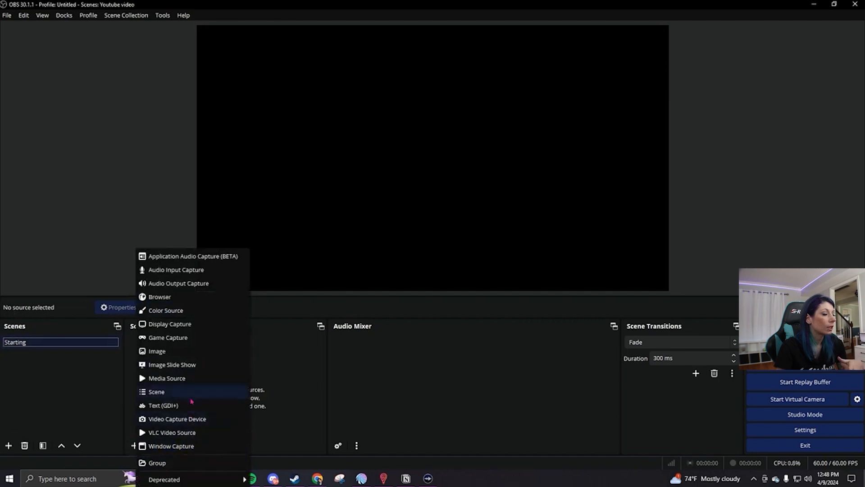
click(299, 374)
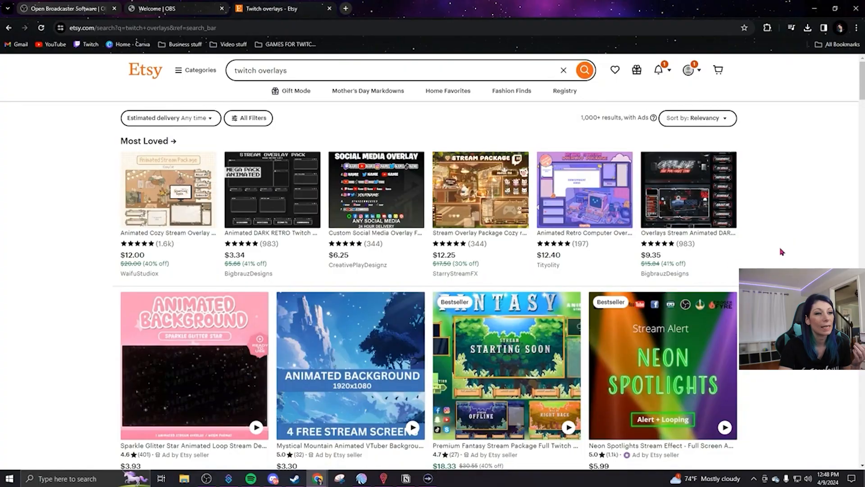
Browse the Etsy listings of Twitch overlays and compare the stream packs on offer.
scroll(777, 255, down, 8)
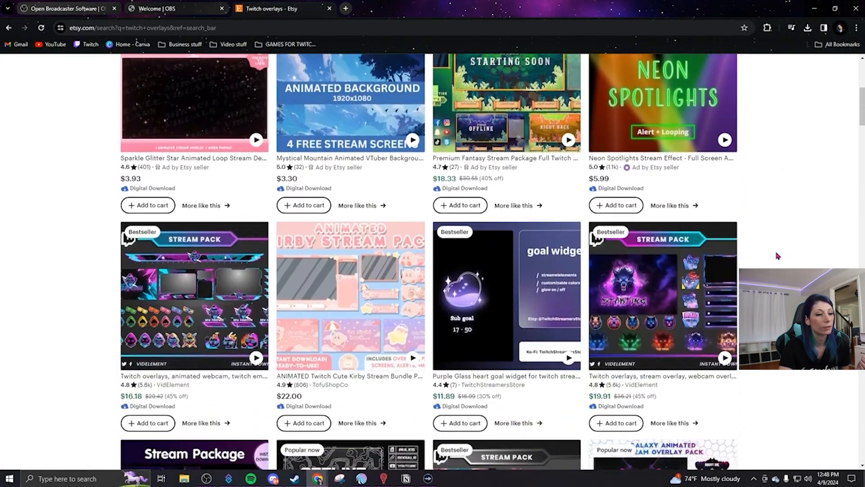
scroll(777, 255, down, 6)
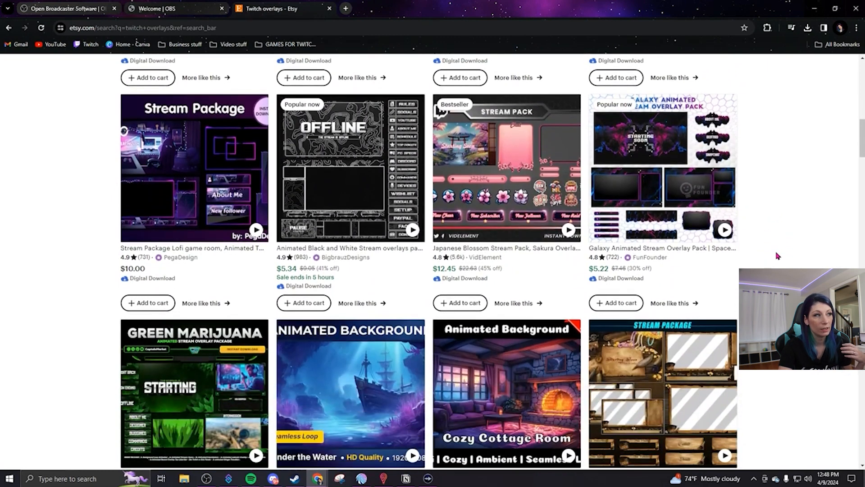
scroll(777, 255, down, 2)
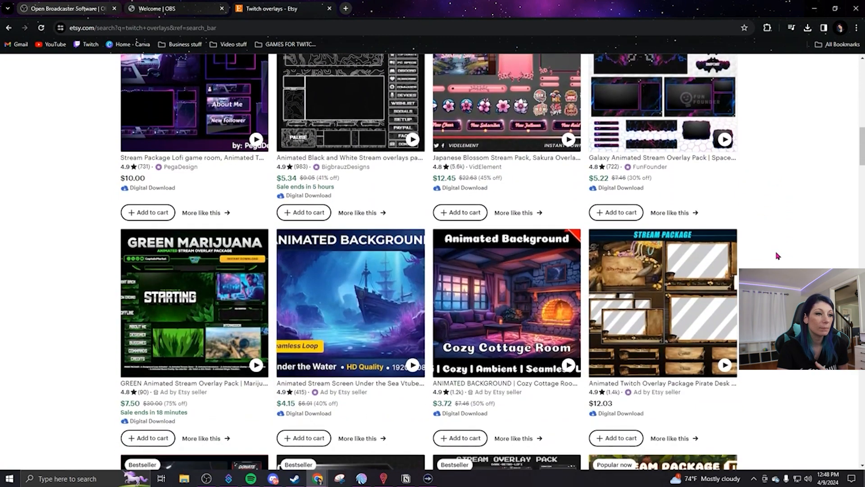
scroll(776, 255, down, 7)
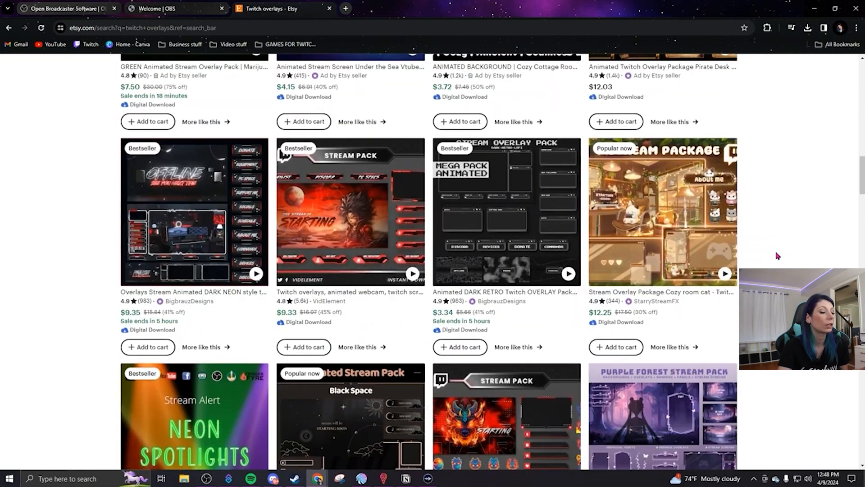
scroll(776, 256, down, 4)
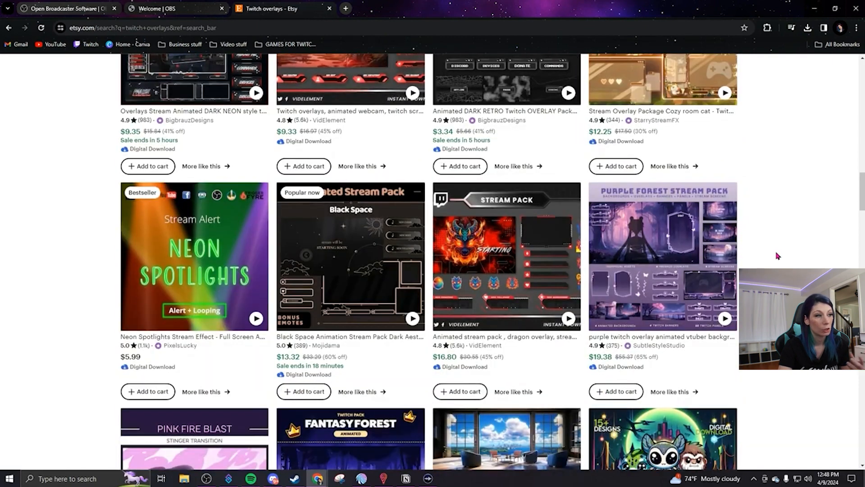
scroll(777, 255, down, 3)
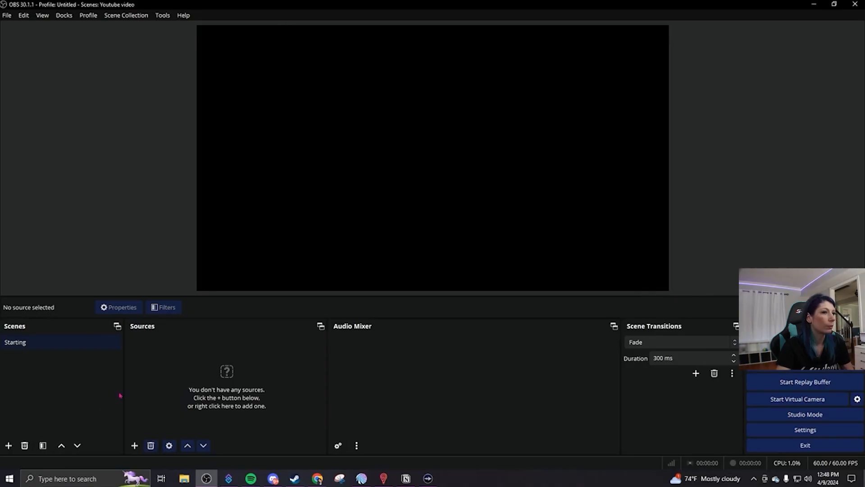
Add a new Media Source named Starting OL to the Starting scene.
click(133, 446)
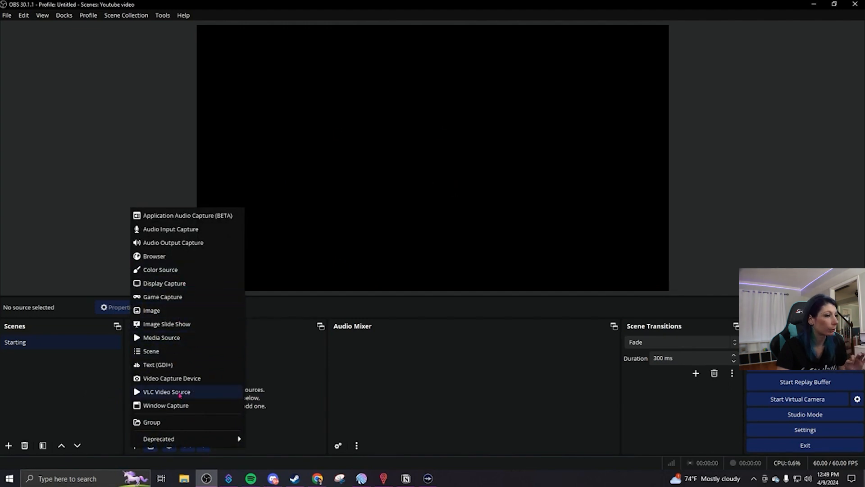
click(180, 337)
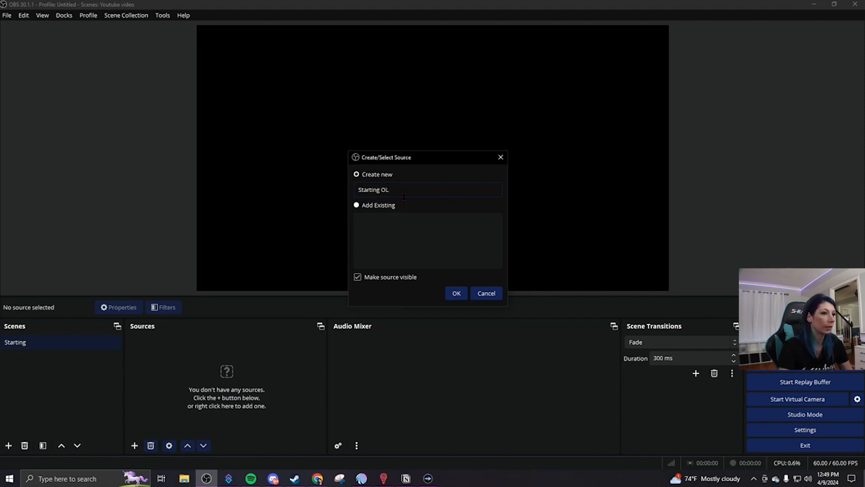
click(457, 293)
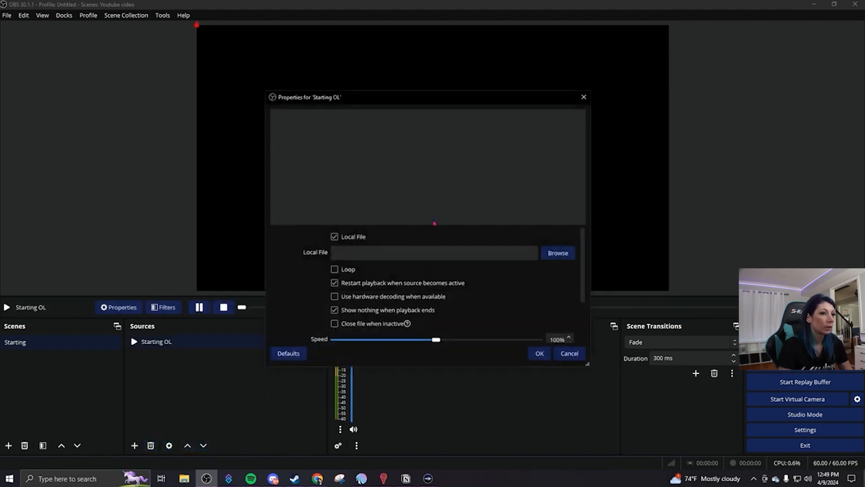
Load the startingsoon video from the Desktop's OBS/OBS/screen folder into the Starting OL source and accept its properties.
click(542, 255)
scroll(311, 190, up, 5)
click(302, 171)
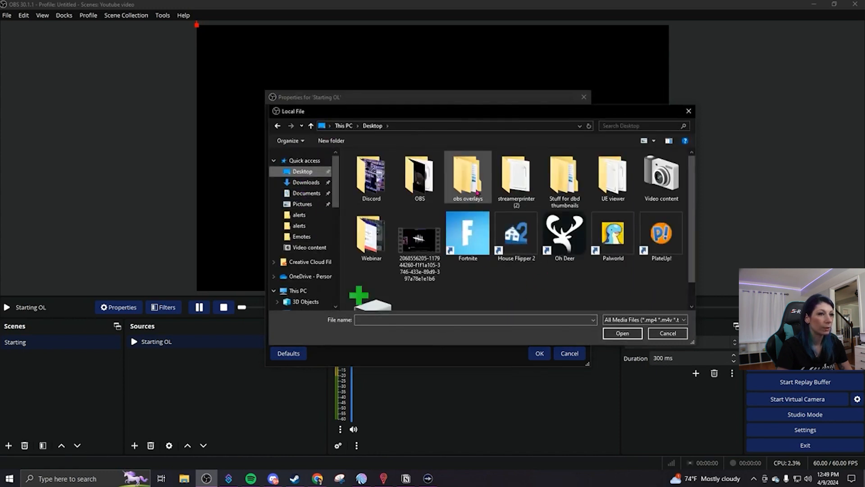
double_click(420, 178)
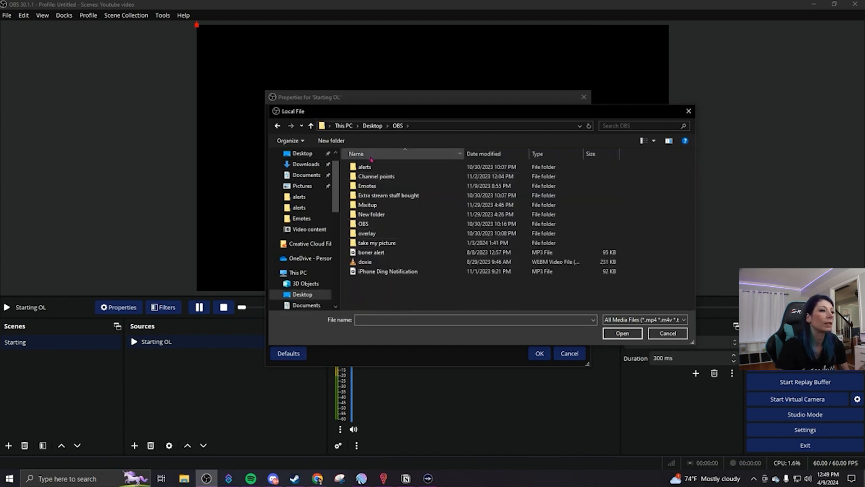
double_click(364, 224)
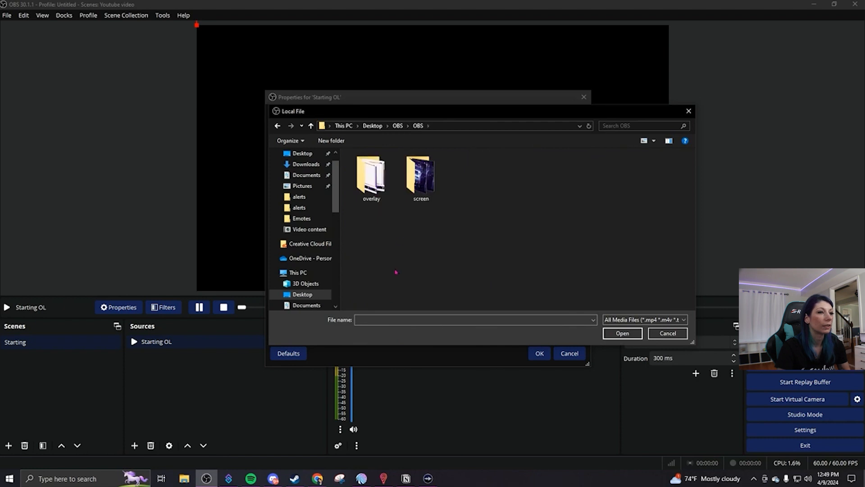
double_click(412, 196)
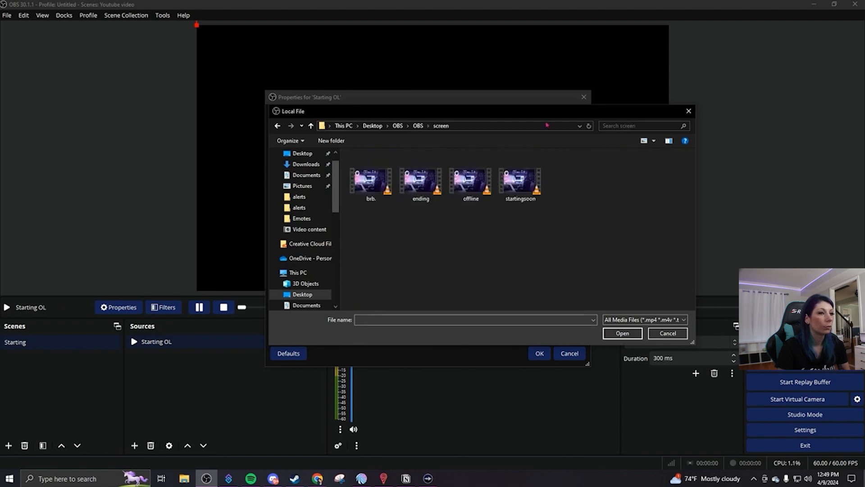
click(522, 183)
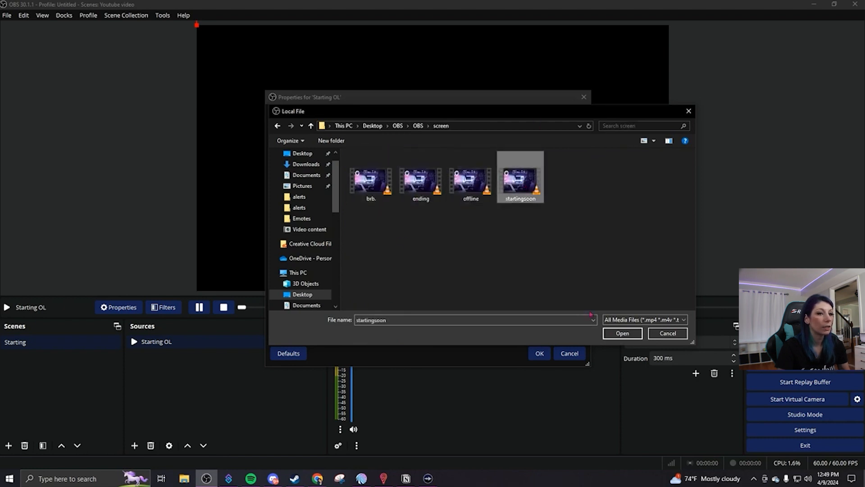
click(622, 333)
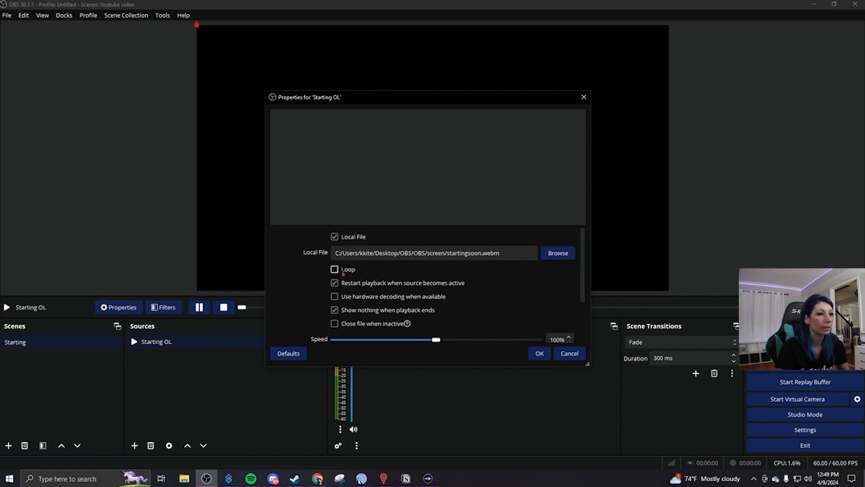
click(539, 353)
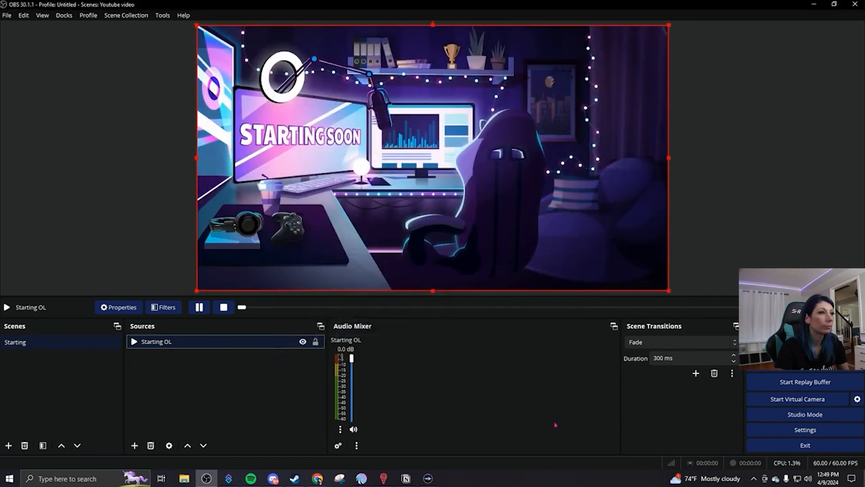
click(740, 222)
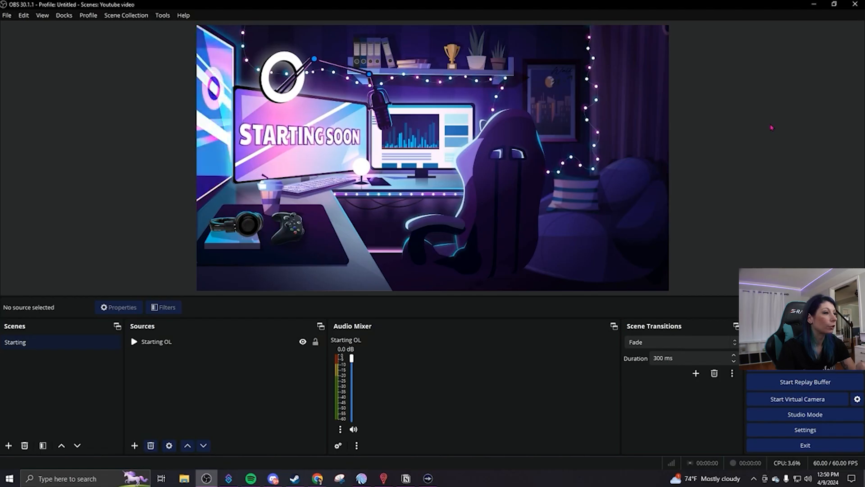
Create a scene named Chat and add a Video Capture Device source to it.
click(8, 445)
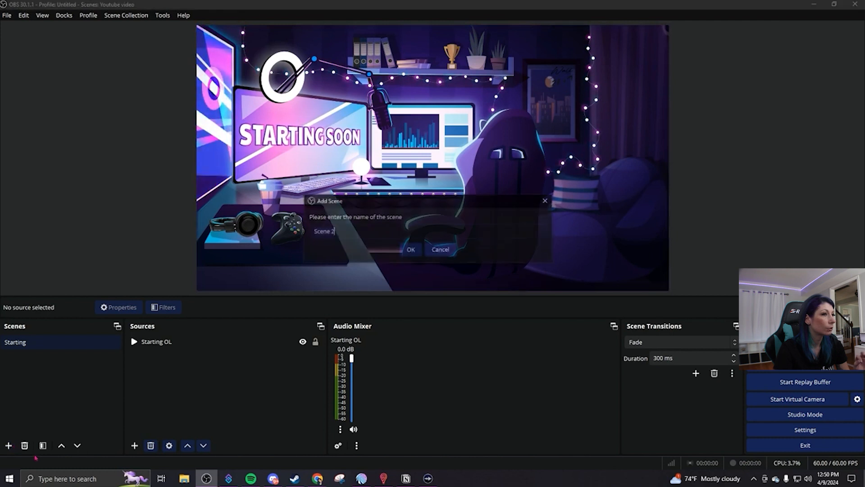
text(Chat)
key(Return)
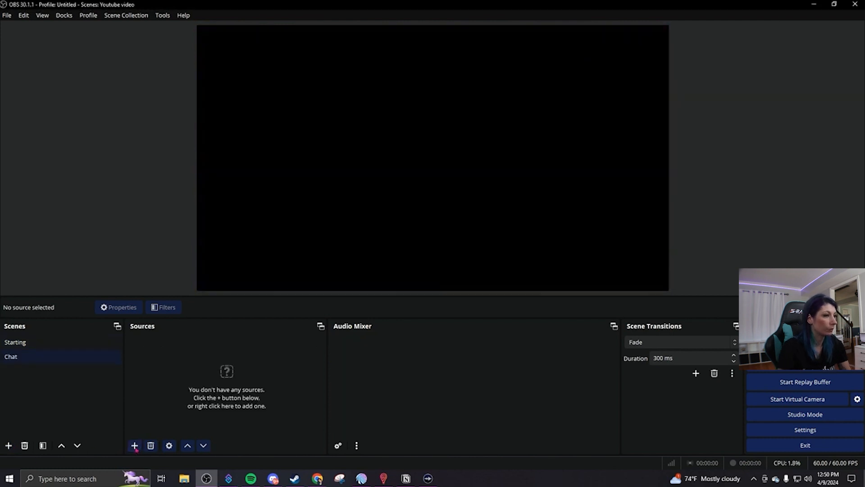
click(134, 445)
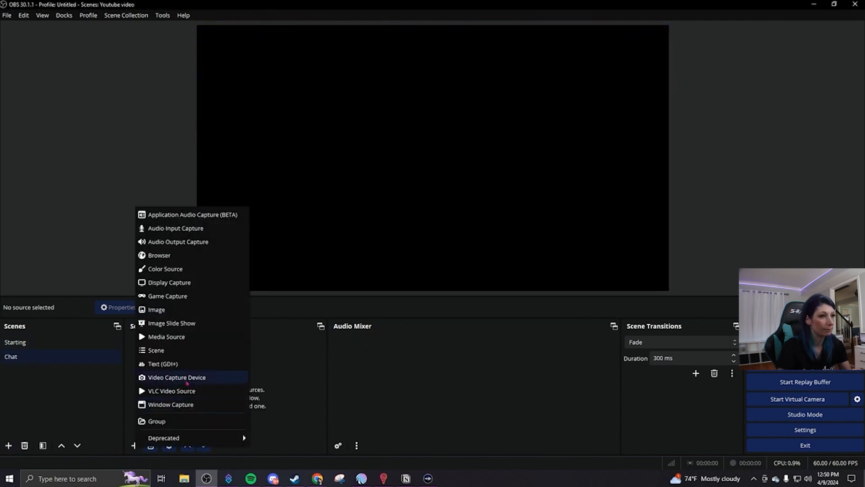
click(187, 383)
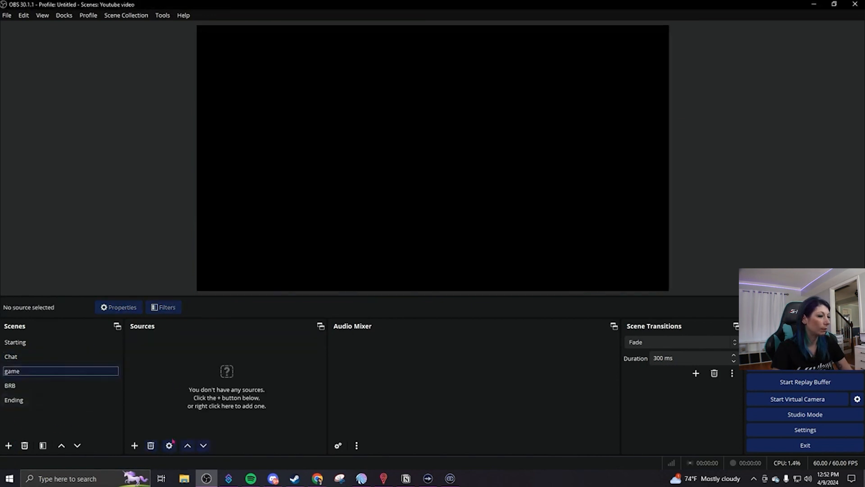
click(135, 445)
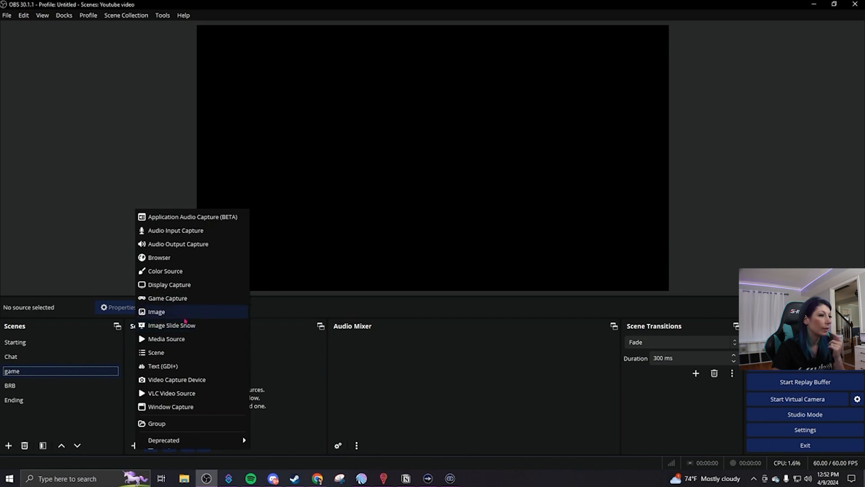
click(187, 301)
click(455, 292)
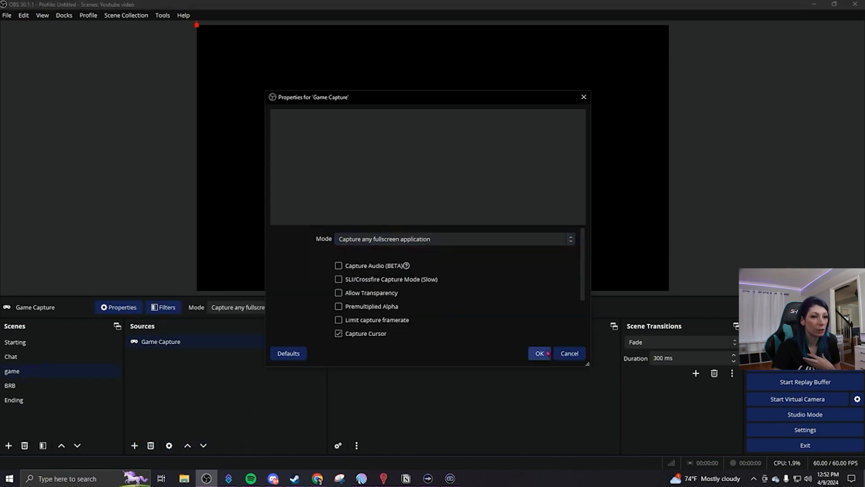
click(569, 354)
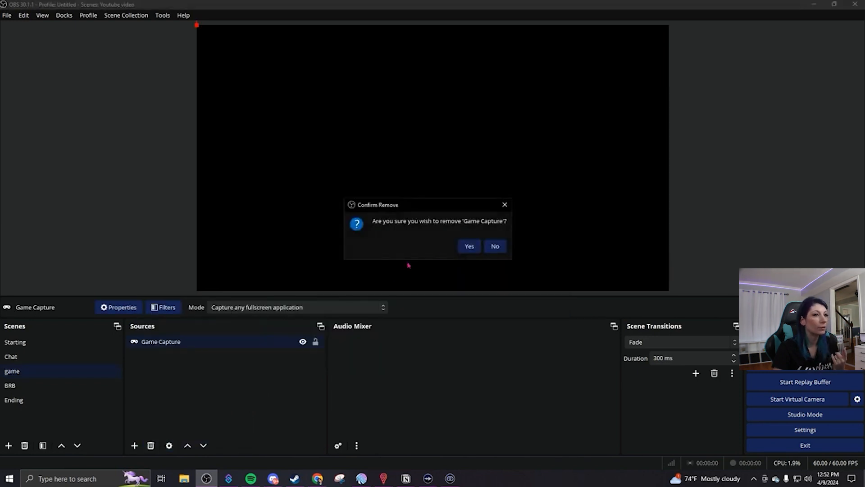
click(471, 247)
Add a Display Capture source to the game scene.
click(134, 445)
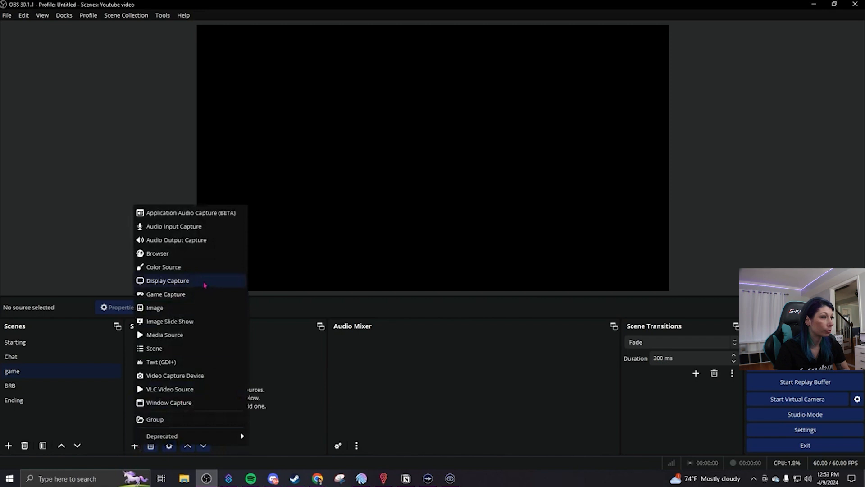
click(204, 285)
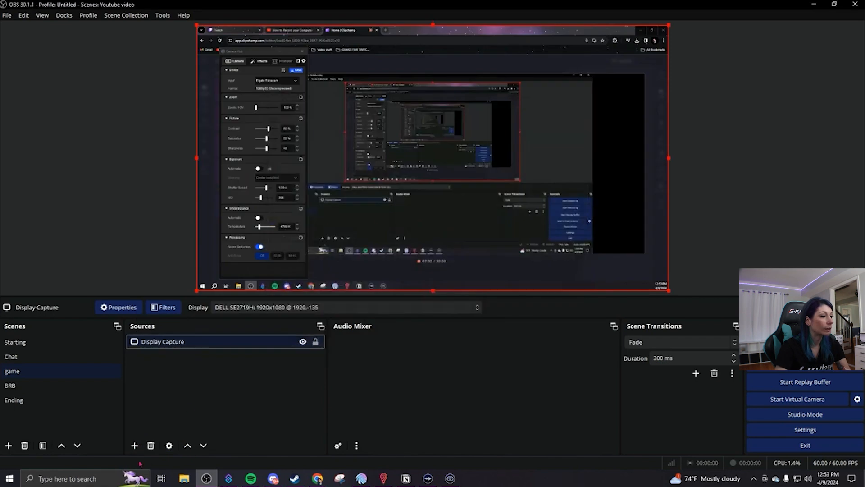
Add the existing Camera video capture device to the game scene and shrink its picture to a small webcam-sized box.
click(134, 445)
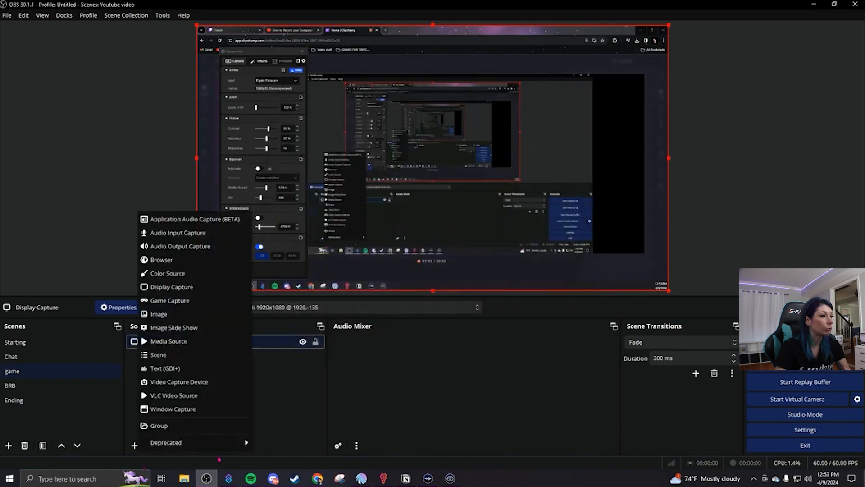
click(179, 382)
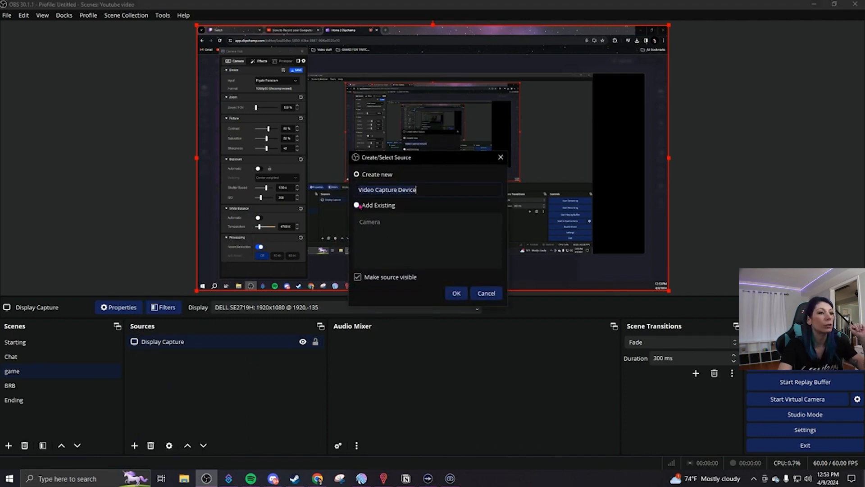
click(357, 206)
click(363, 221)
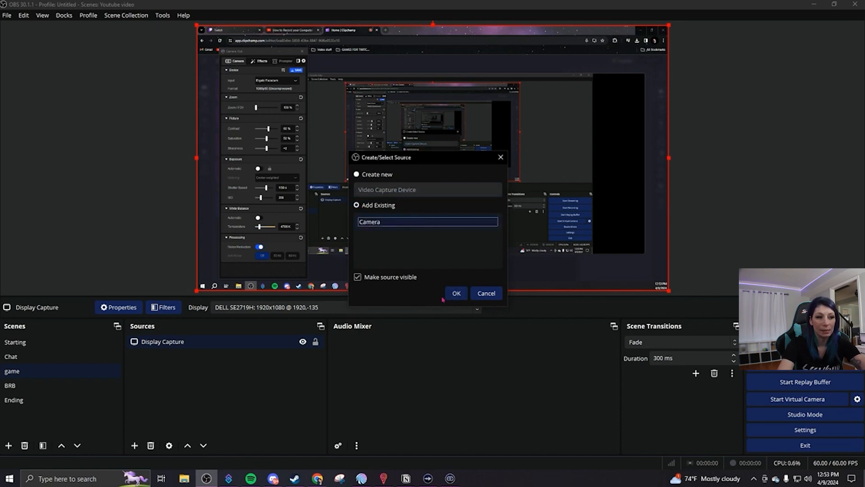
click(456, 293)
drag(669, 290, 332, 96)
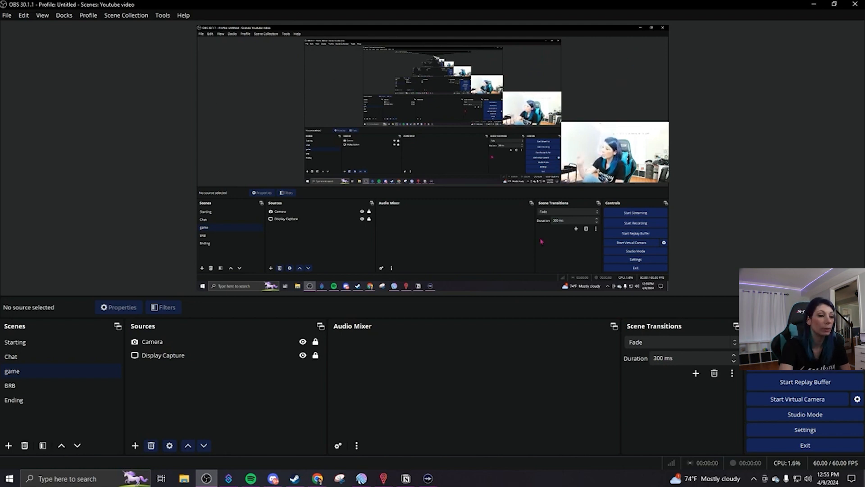
Switch to the Starting scene and review the General and Output pages of the program settings.
click(50, 342)
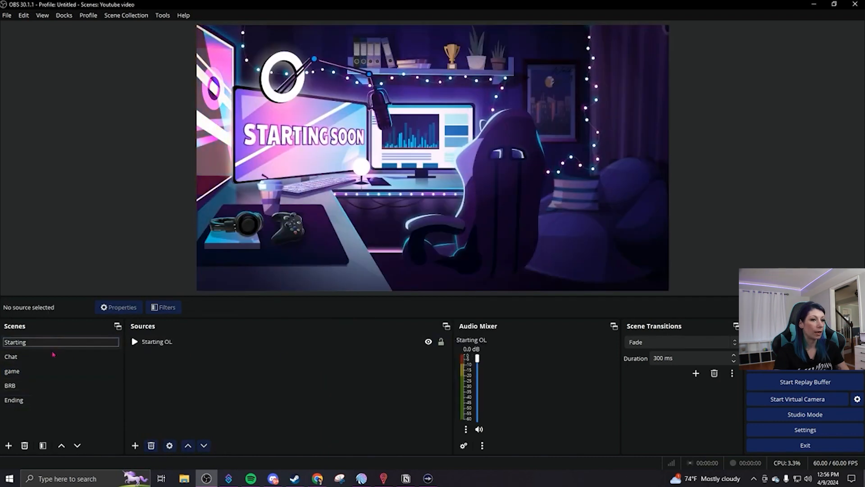
click(792, 431)
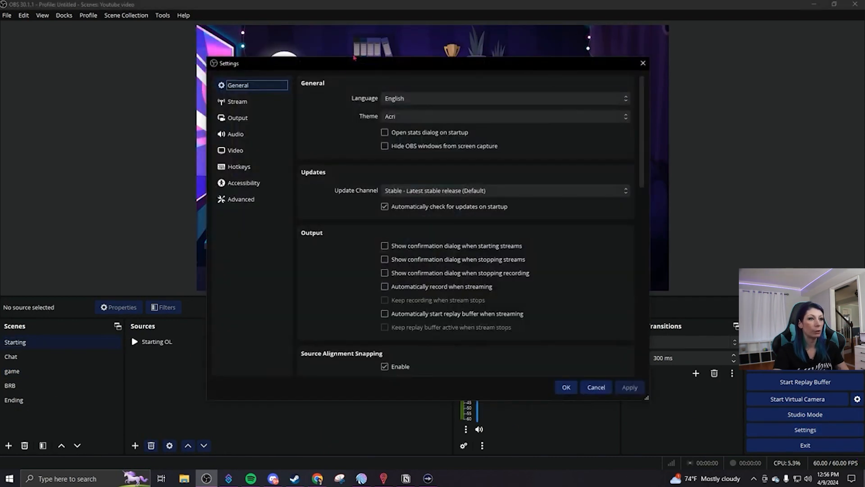
scroll(336, 241, down, 5)
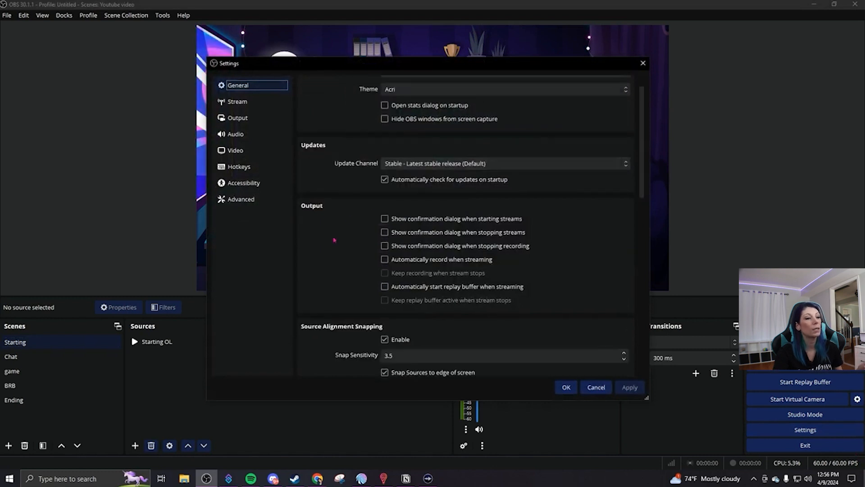
scroll(335, 241, down, 4)
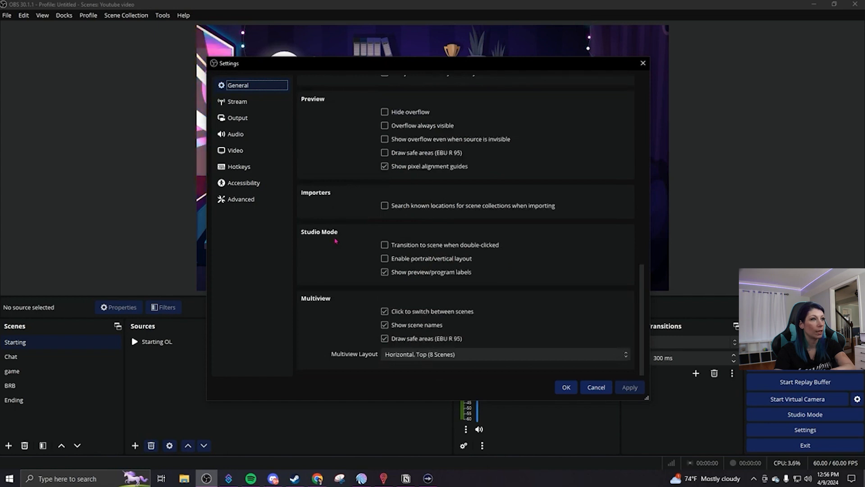
click(247, 120)
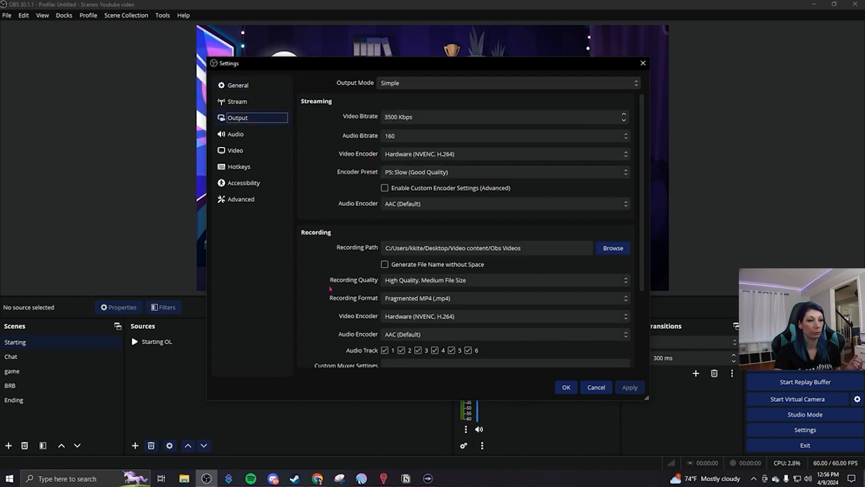
click(468, 300)
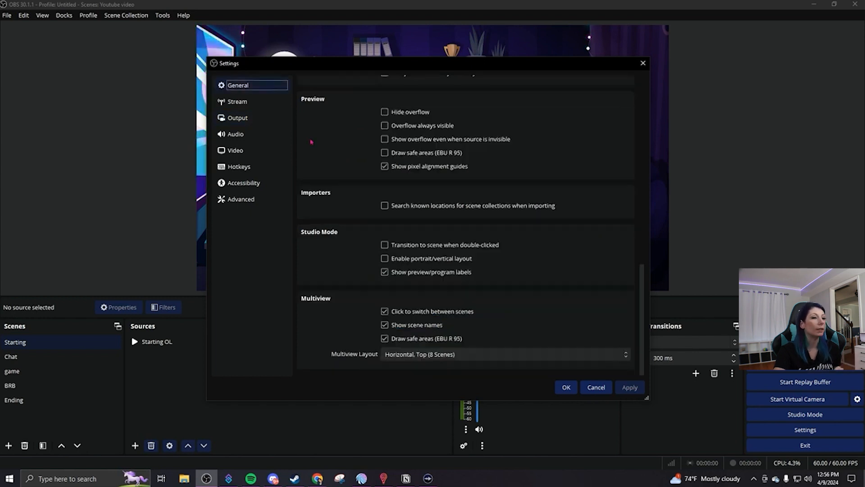
scroll(516, 223, up, 10)
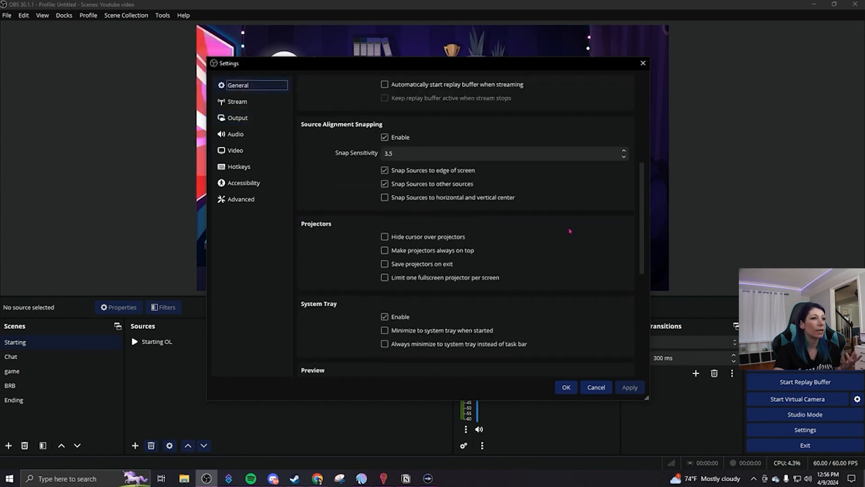
scroll(569, 231, up, 3)
Examine the available streaming services and servers in the Stream settings.
click(237, 101)
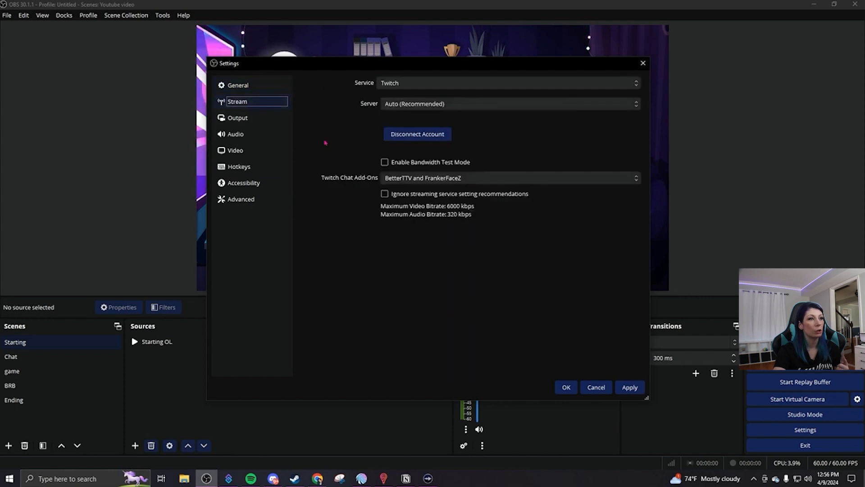
click(473, 84)
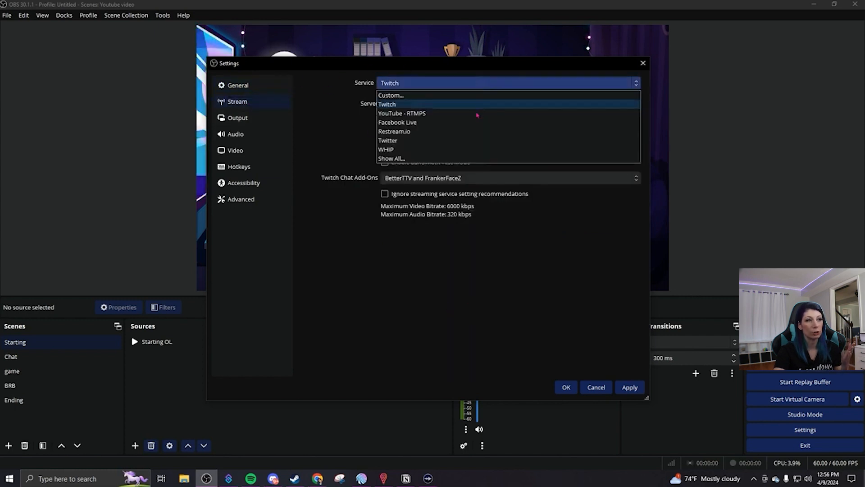
click(291, 113)
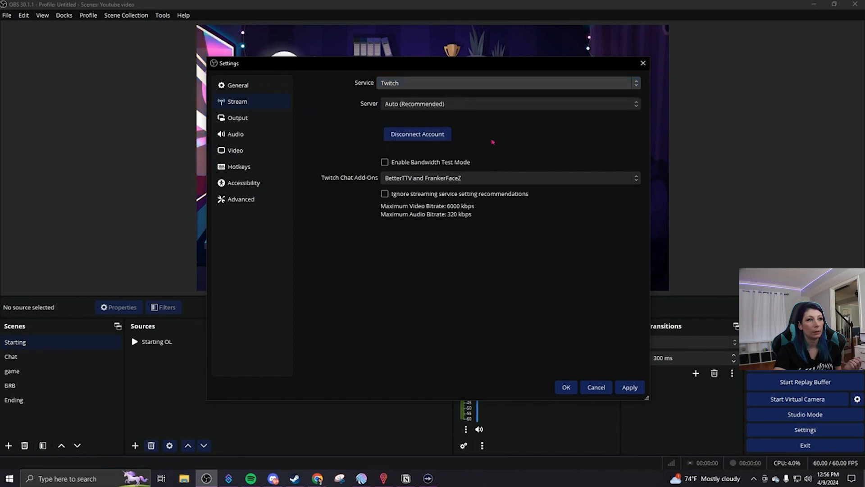
click(441, 103)
click(330, 107)
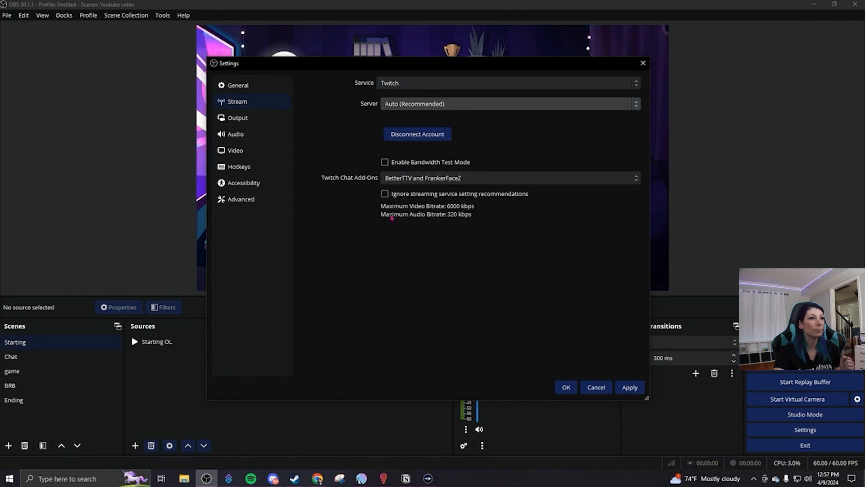
Set Desktop Audio to Default and Mic/Auxiliary Audio to Mic In (Elgato Wave:3), and apply the audio settings.
click(237, 134)
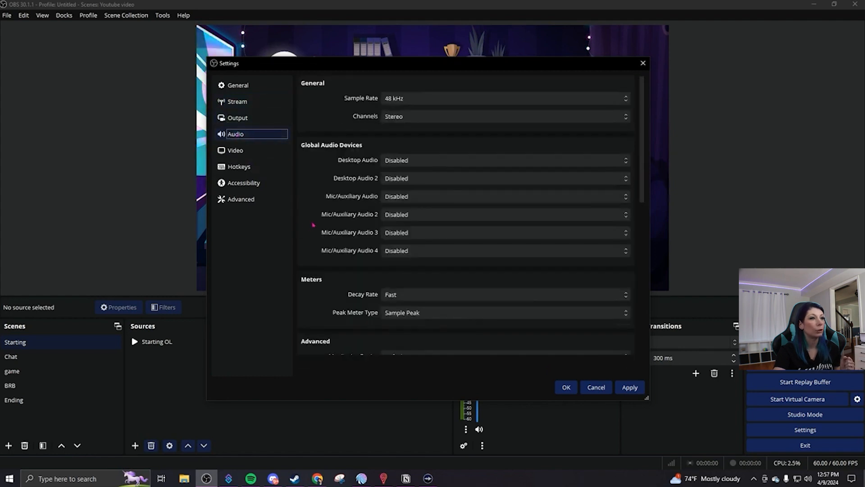
click(429, 161)
click(427, 181)
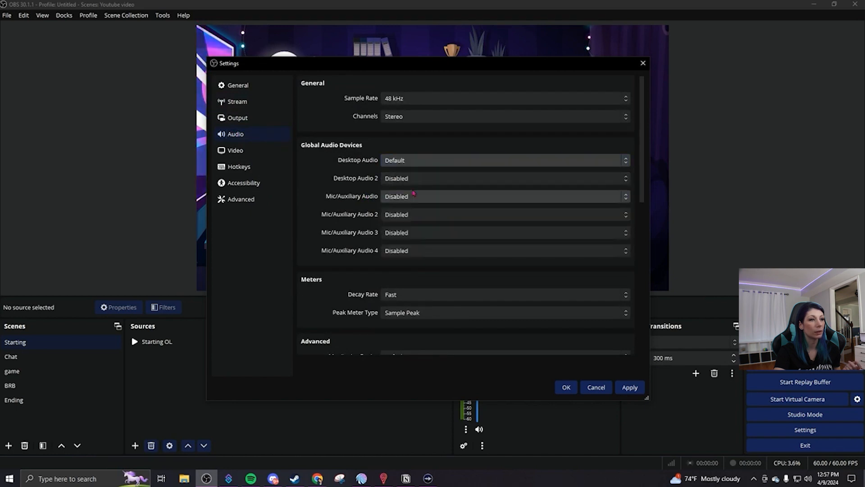
click(425, 197)
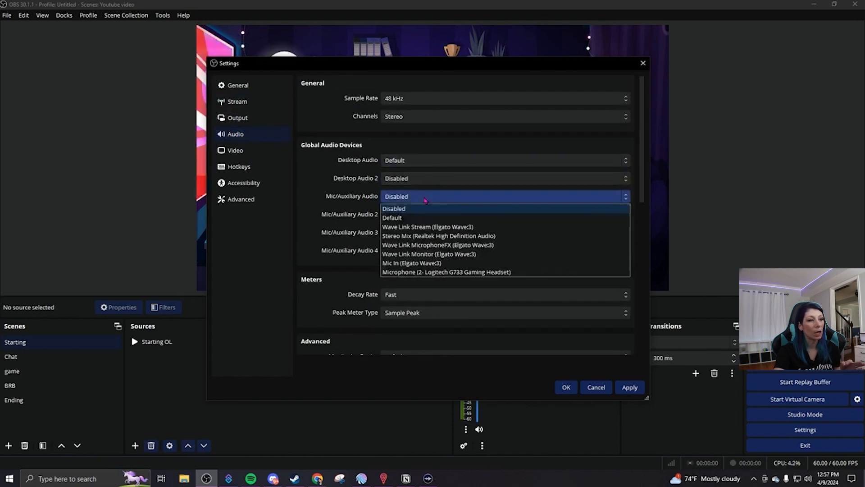
click(425, 263)
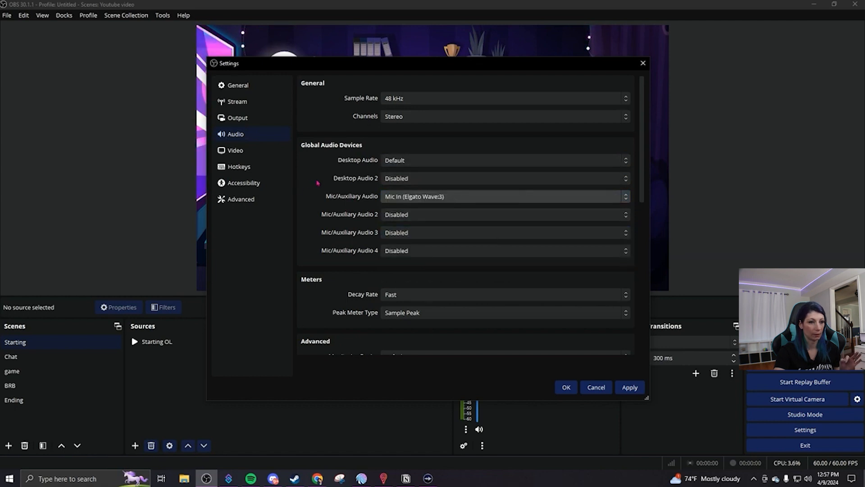
scroll(321, 192, down, 5)
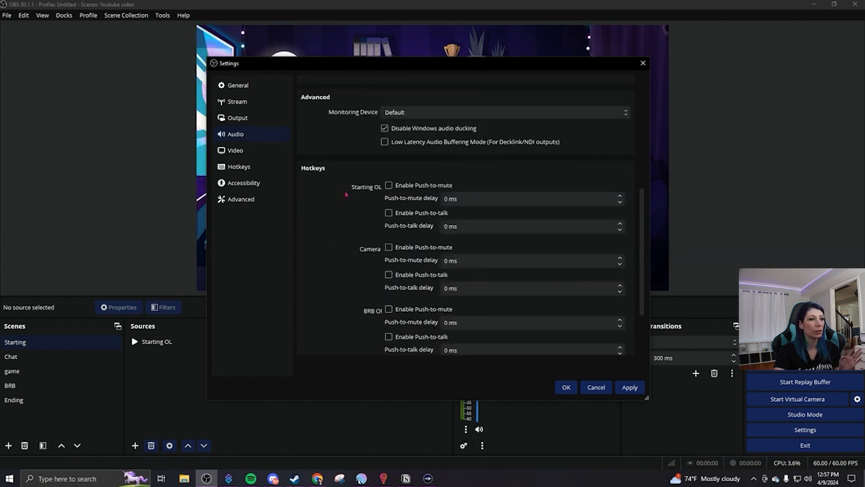
scroll(346, 194, down, 3)
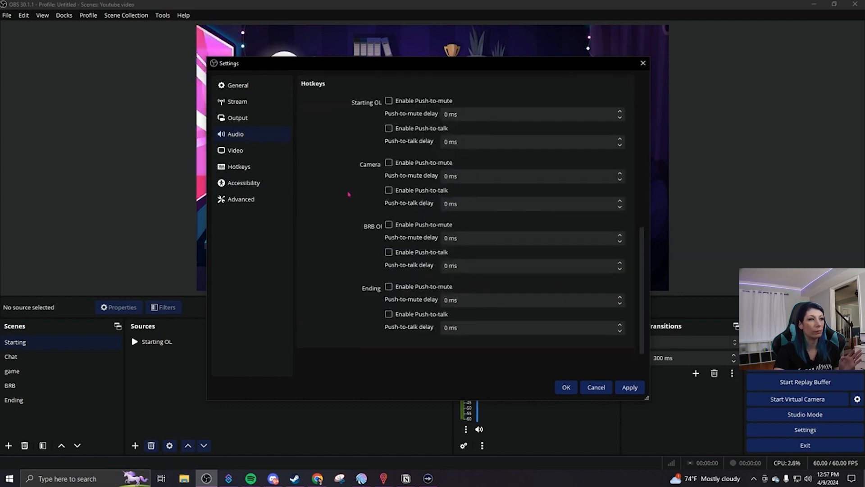
click(629, 388)
Check the Video settings, switch the output mode to Advanced and enable the Twitch VOD Track on track 6.
click(250, 150)
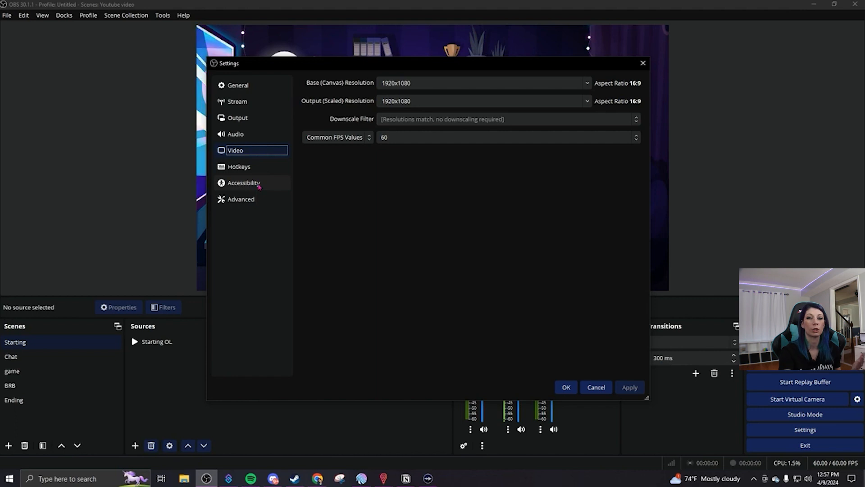
click(237, 117)
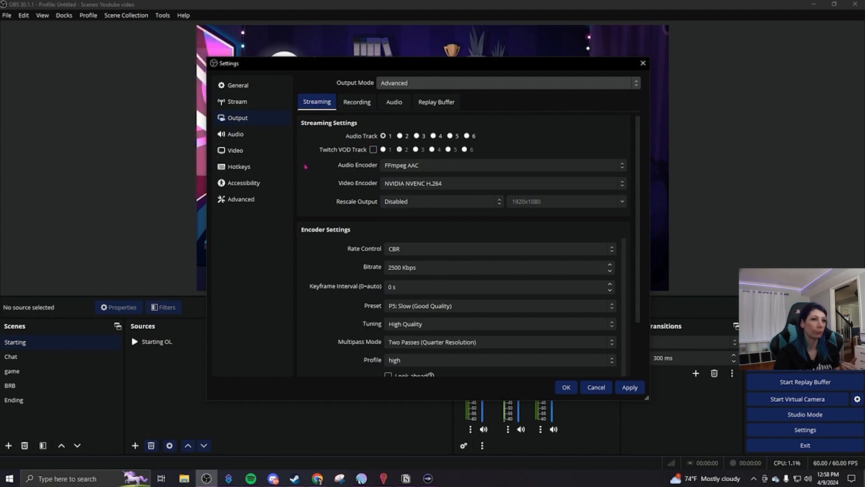
click(369, 151)
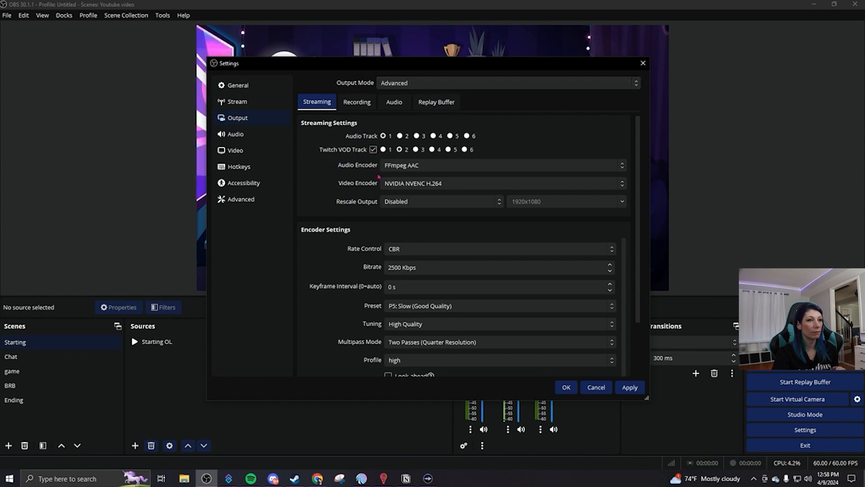
click(466, 149)
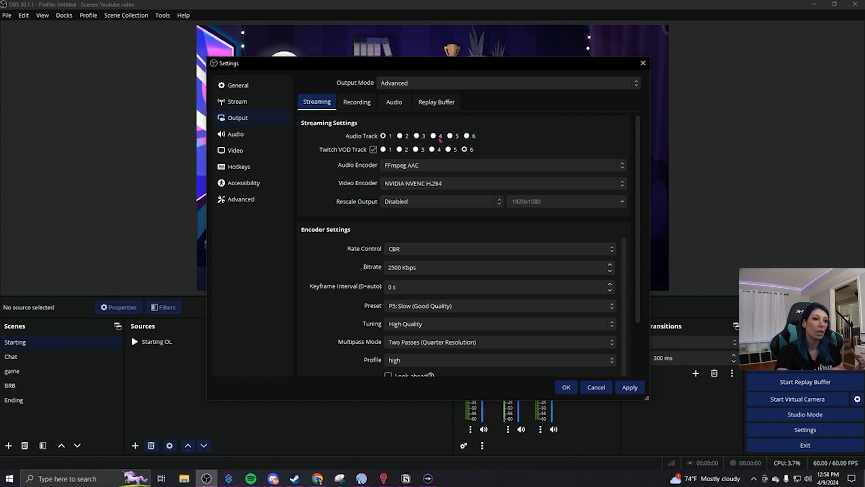
Review the streaming encoder settings and the Recording, Audio and Replay Buffer output settings.
scroll(440, 140, down, 3)
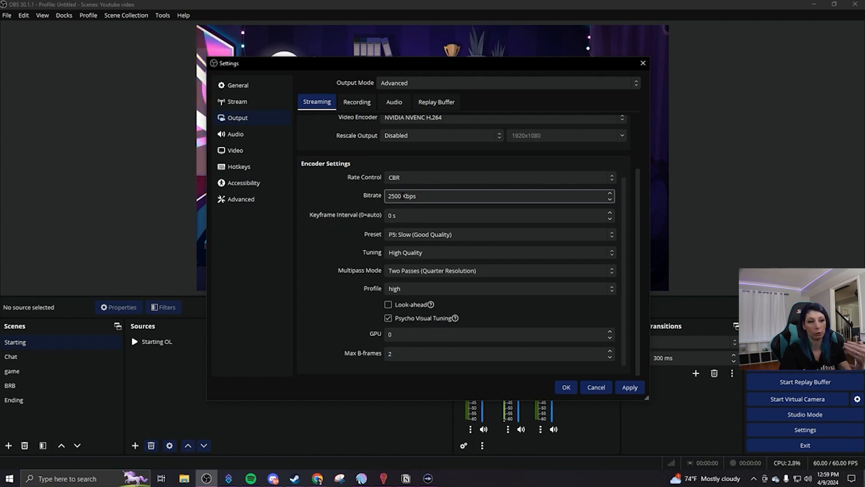
scroll(356, 279, up, 2)
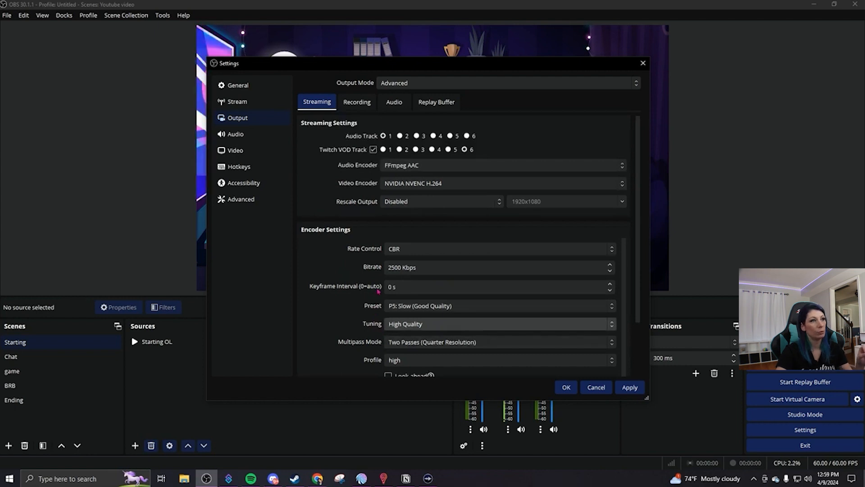
click(357, 102)
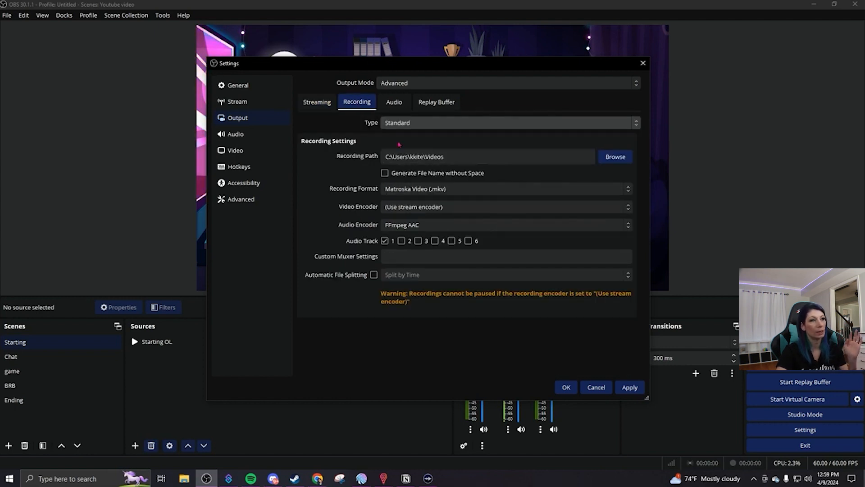
click(395, 101)
click(431, 104)
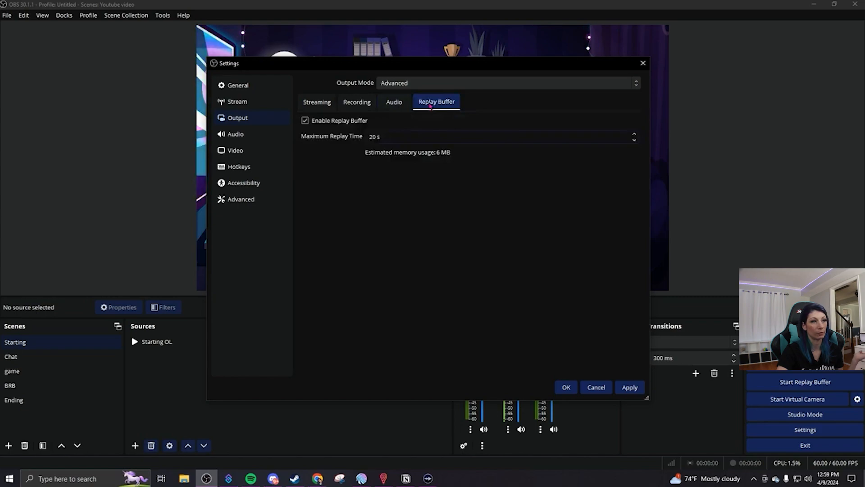